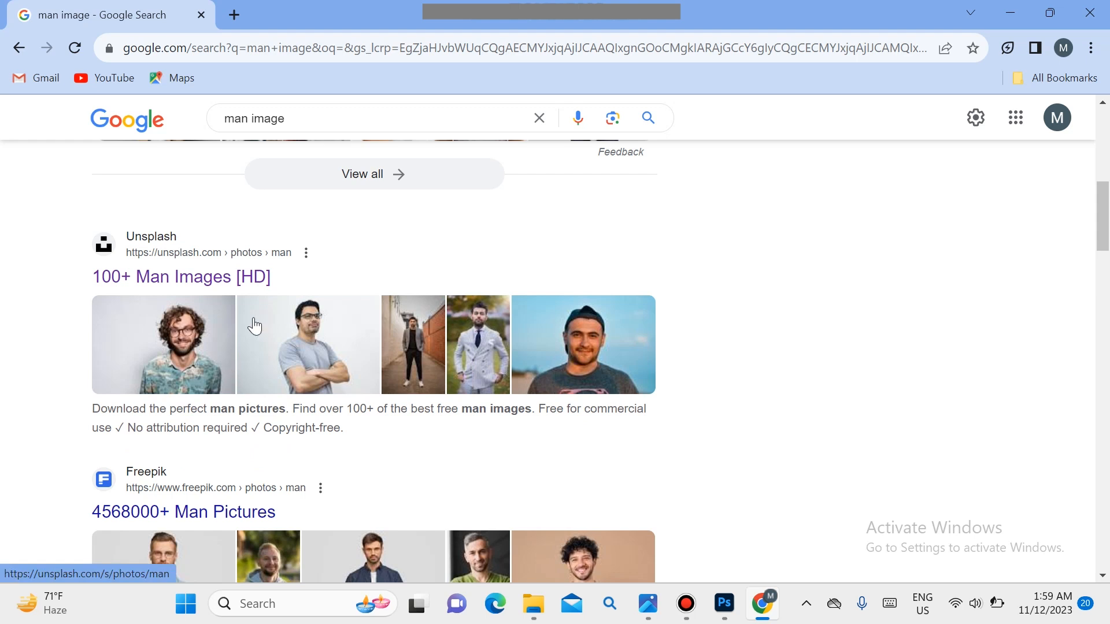
Step: Open the Unsplash man photo results and download the photo of the smiling man with glasses and a black hoodie
{"action": "left_click", "coordinate": [174, 327]}
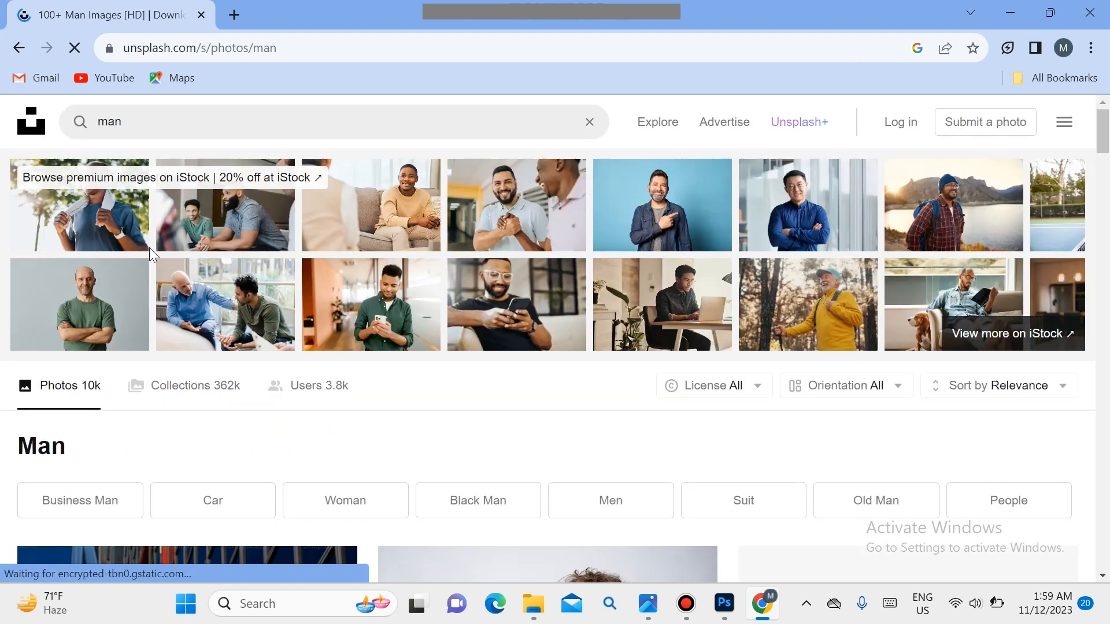
{"action": "left_click_drag", "start_coordinate": [1104, 134], "coordinate": [1106, 381]}
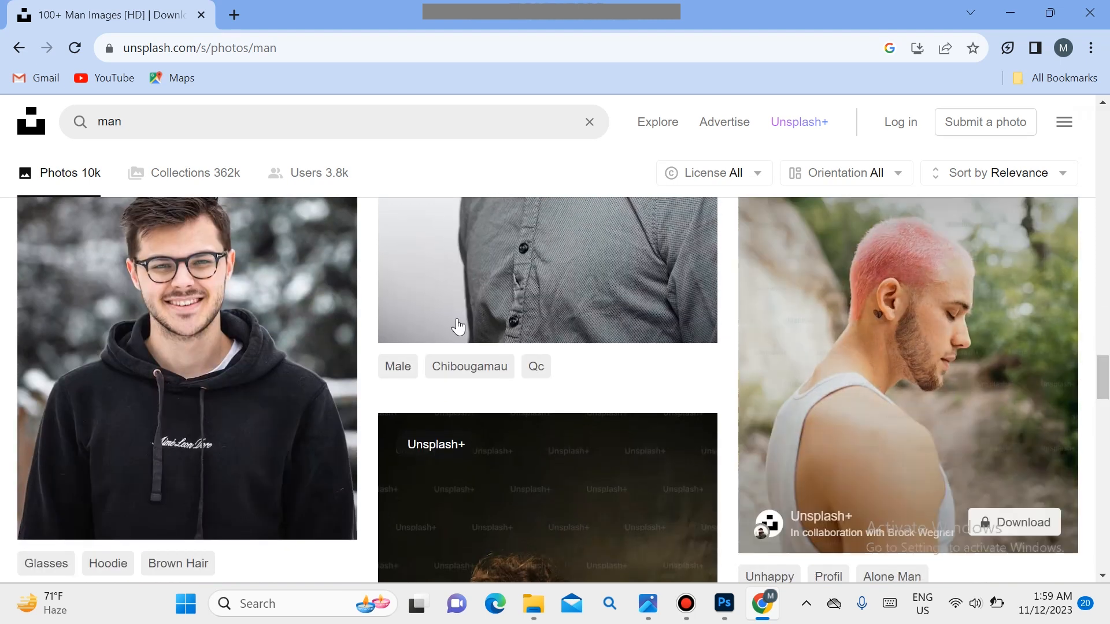
{"action": "mouse_move", "coordinate": [287, 340]}
{"action": "left_click", "coordinate": [331, 513]}
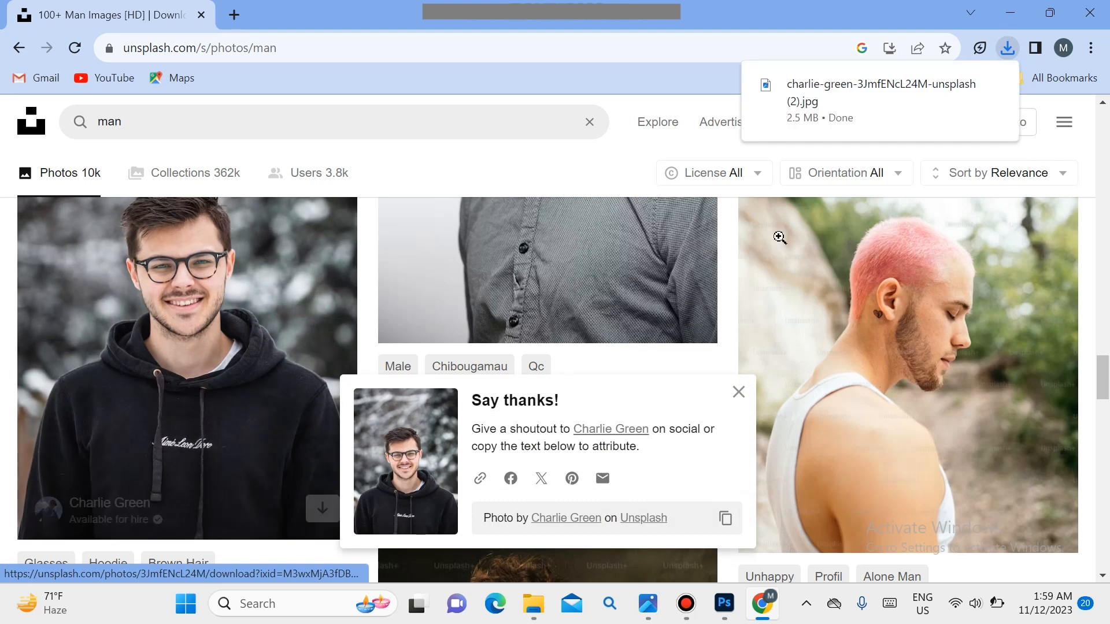
Step: Open the downloaded portrait photo in Photoshop
{"action": "left_click", "coordinate": [825, 109]}
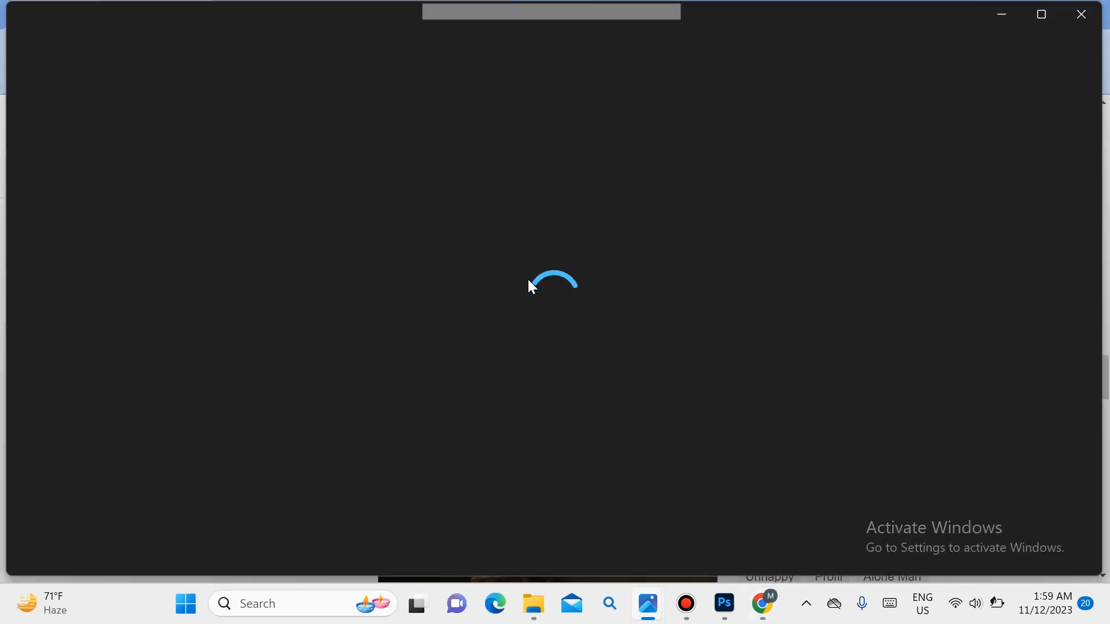
{"action": "left_click_drag", "start_coordinate": [597, 435], "coordinate": [495, 391]}
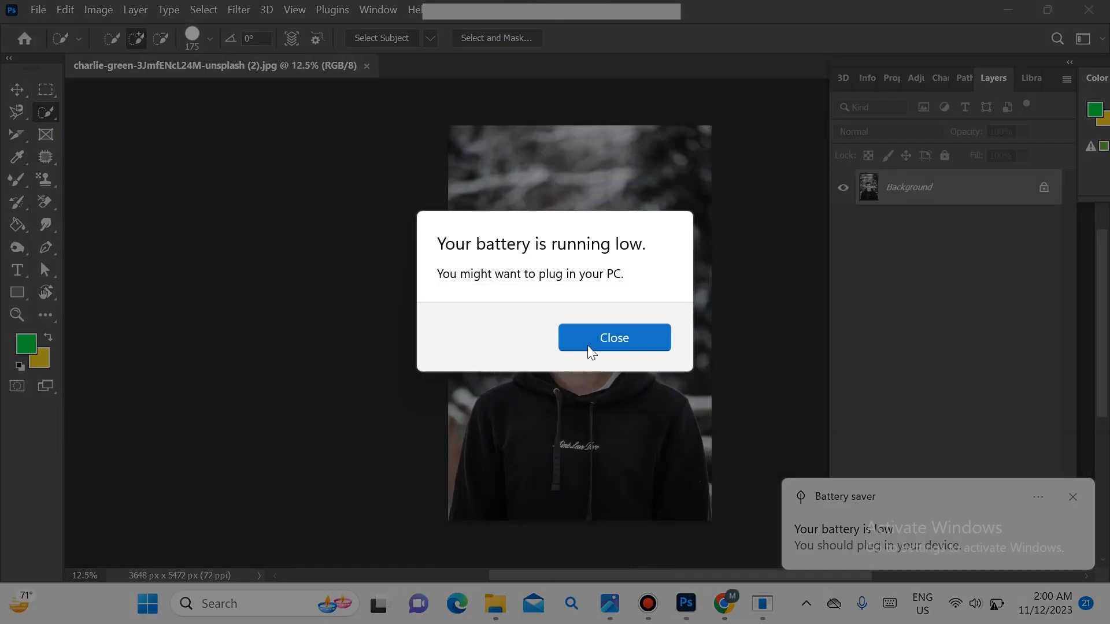
{"action": "left_click", "coordinate": [592, 346]}
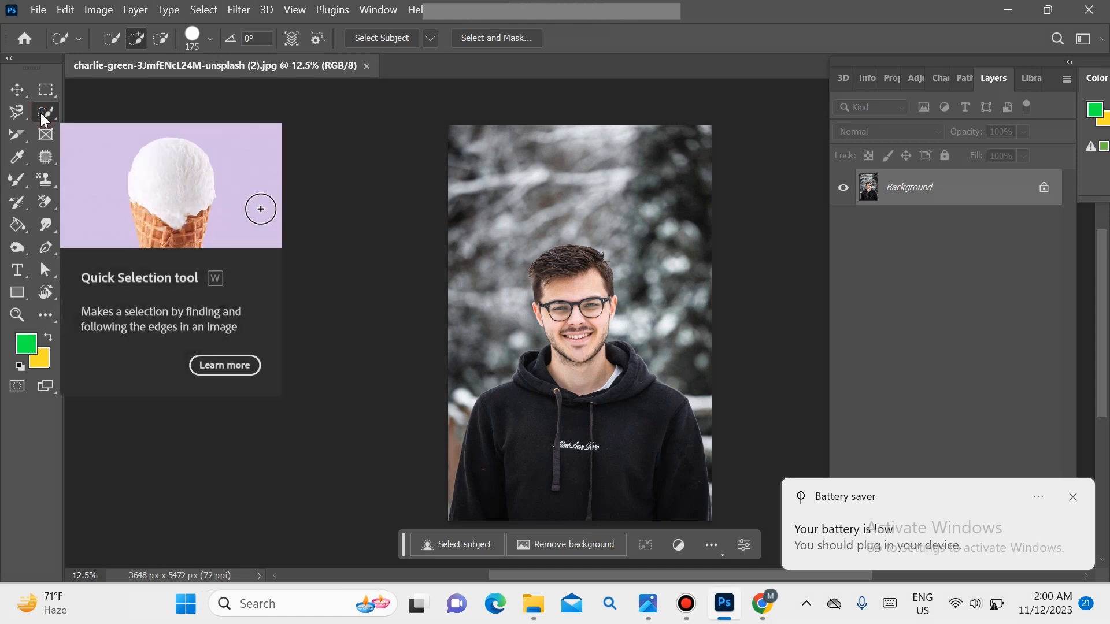
Step: Select the man from hair to hoodie with the Quick Selection tool in add mode, using a brush size of 175
{"action": "left_click", "coordinate": [141, 45]}
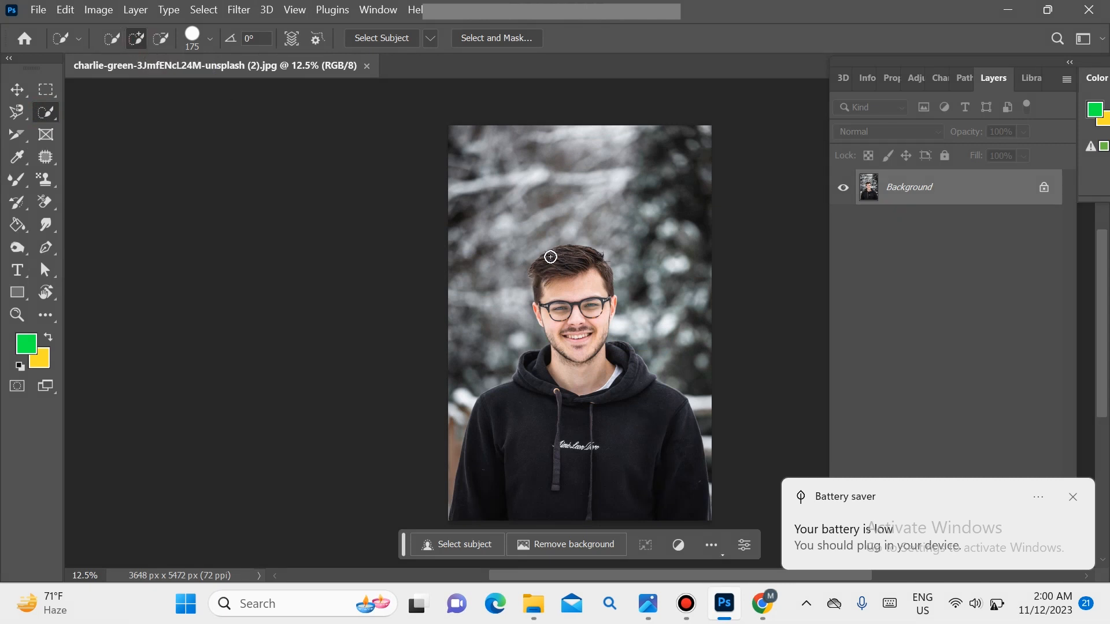
{"action": "mouse_move", "coordinate": [551, 257]}
{"action": "left_mouse_down"}
{"action": "mouse_move", "coordinate": [583, 376]}
{"action": "mouse_move", "coordinate": [558, 426]}
{"action": "mouse_move", "coordinate": [525, 442]}
{"action": "mouse_move", "coordinate": [558, 434]}
{"action": "mouse_move", "coordinate": [594, 451]}
{"action": "mouse_move", "coordinate": [605, 479]}
{"action": "mouse_move", "coordinate": [589, 389]}
{"action": "left_mouse_up"}
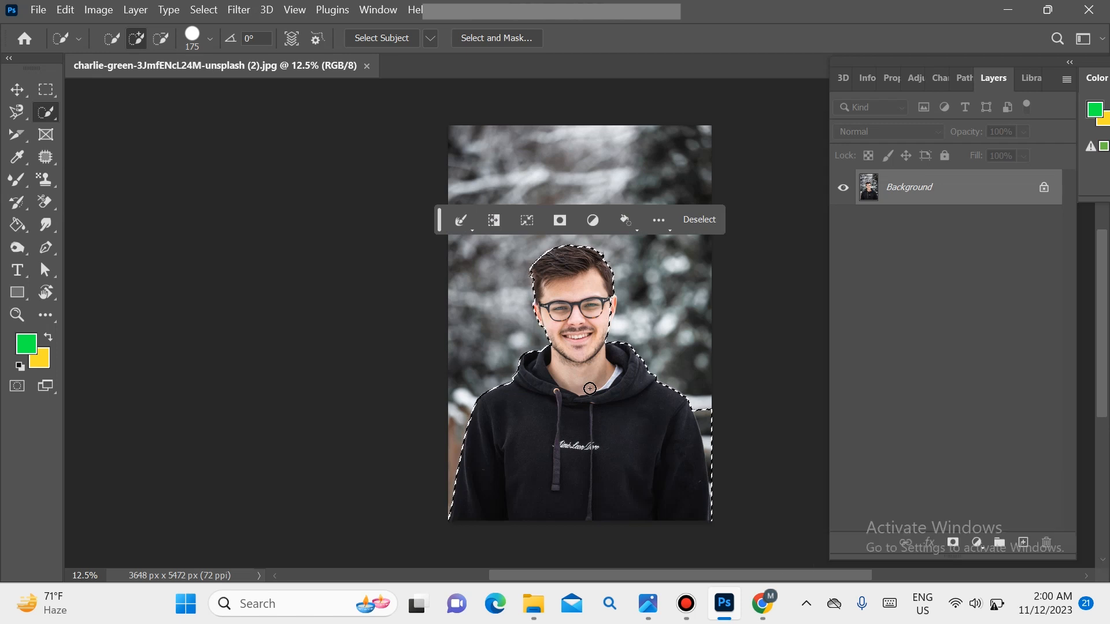
{"action": "key", "text": "bracketright"}
{"action": "key", "text": "bracketright"}
{"action": "key", "text": "bracketright"}
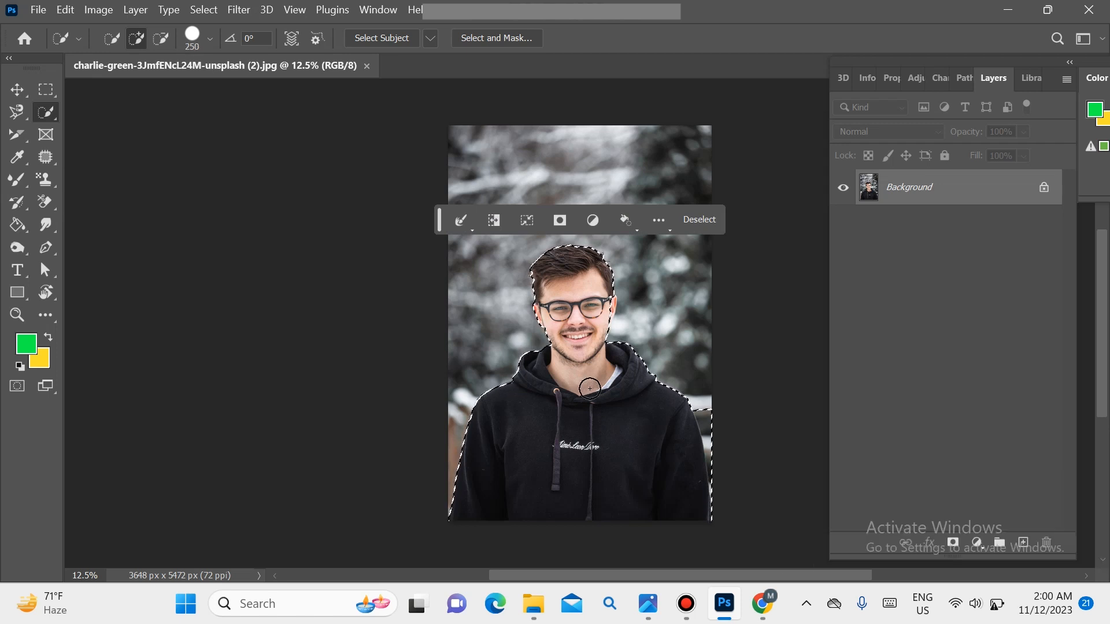
{"action": "key", "text": "bracketleft"}
{"action": "key", "text": "bracketleft"}
{"action": "key", "text": "bracketleft"}
{"action": "key", "text": "bracketleft"}
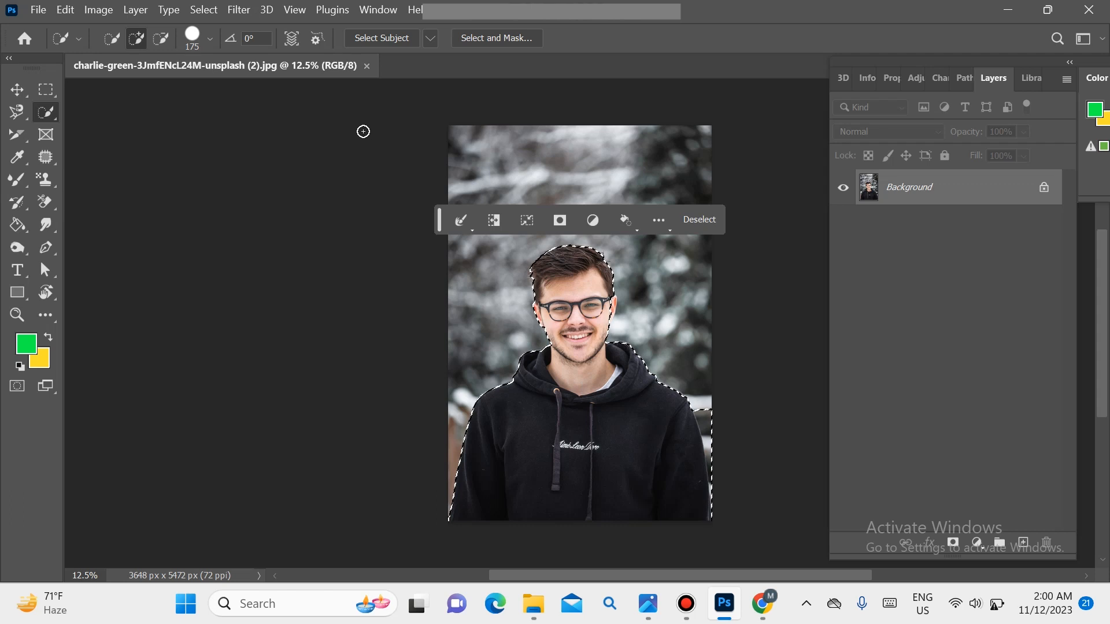
Step: Subtract the background strip beside the sleeve at the photo's right edge from the selection with a brush size of 125
{"action": "left_click", "coordinate": [162, 38]}
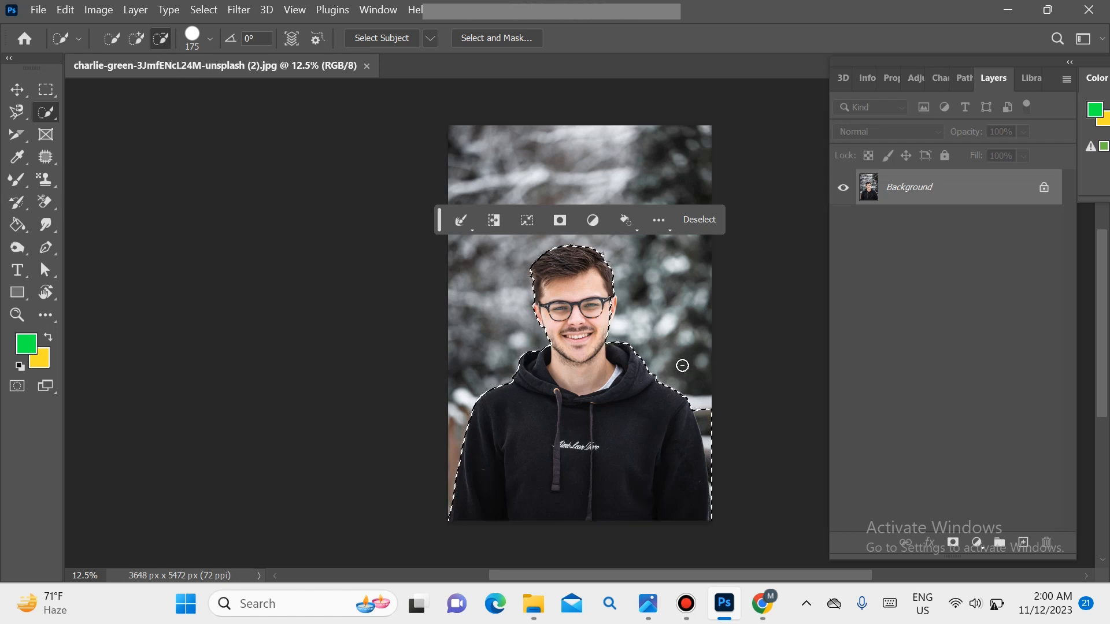
{"action": "key", "text": "bracketleft"}
{"action": "key", "text": "bracketleft"}
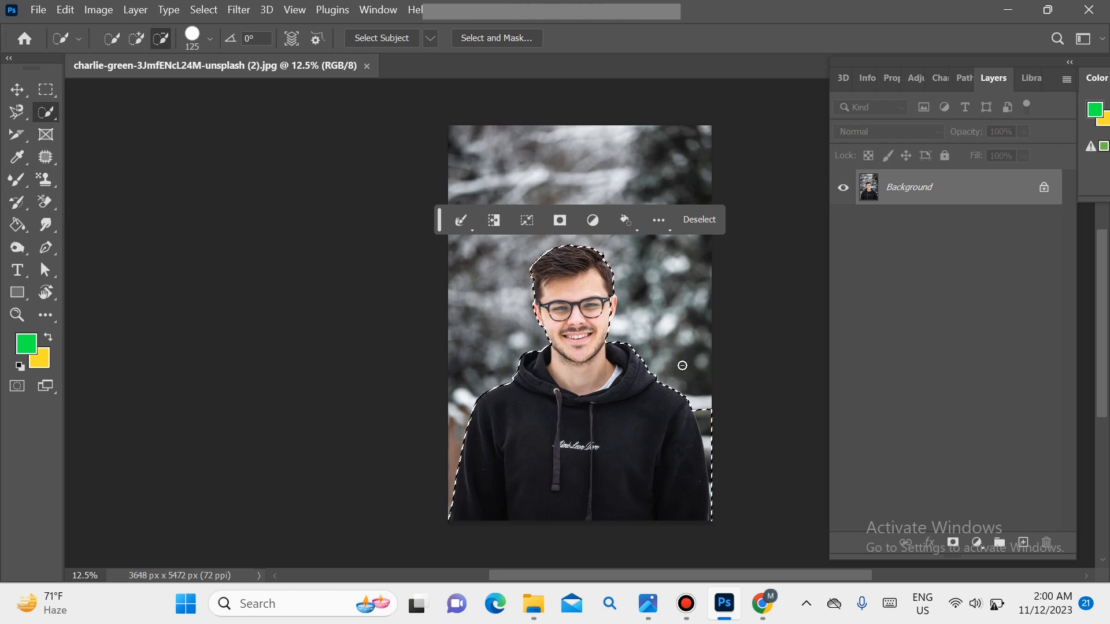
{"action": "left_click", "coordinate": [699, 390]}
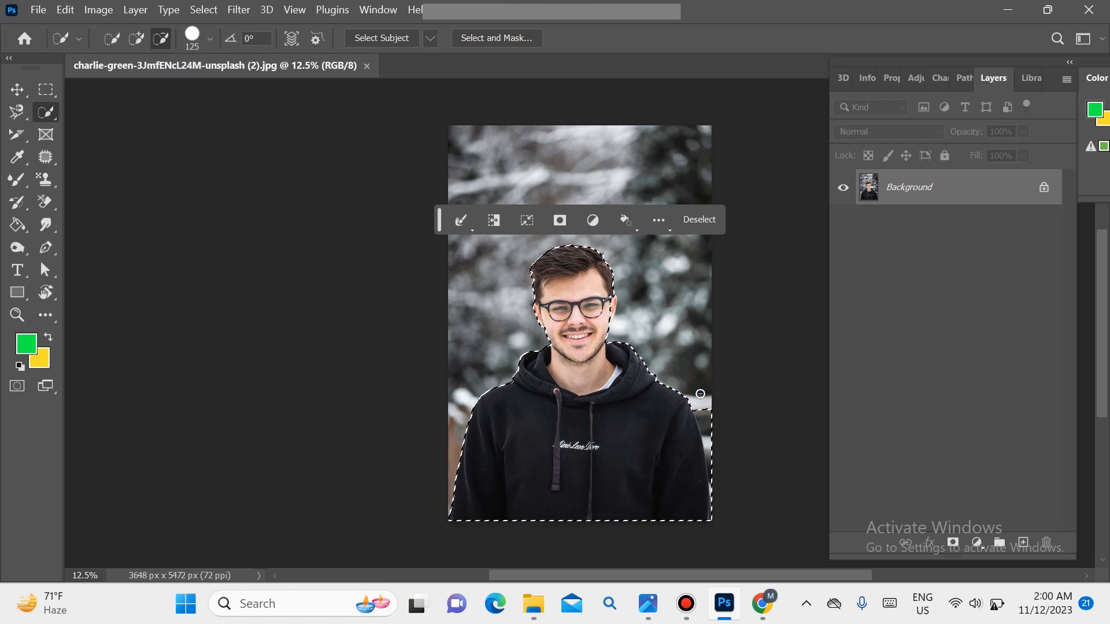
{"action": "left_click_drag", "start_coordinate": [707, 403], "coordinate": [716, 505]}
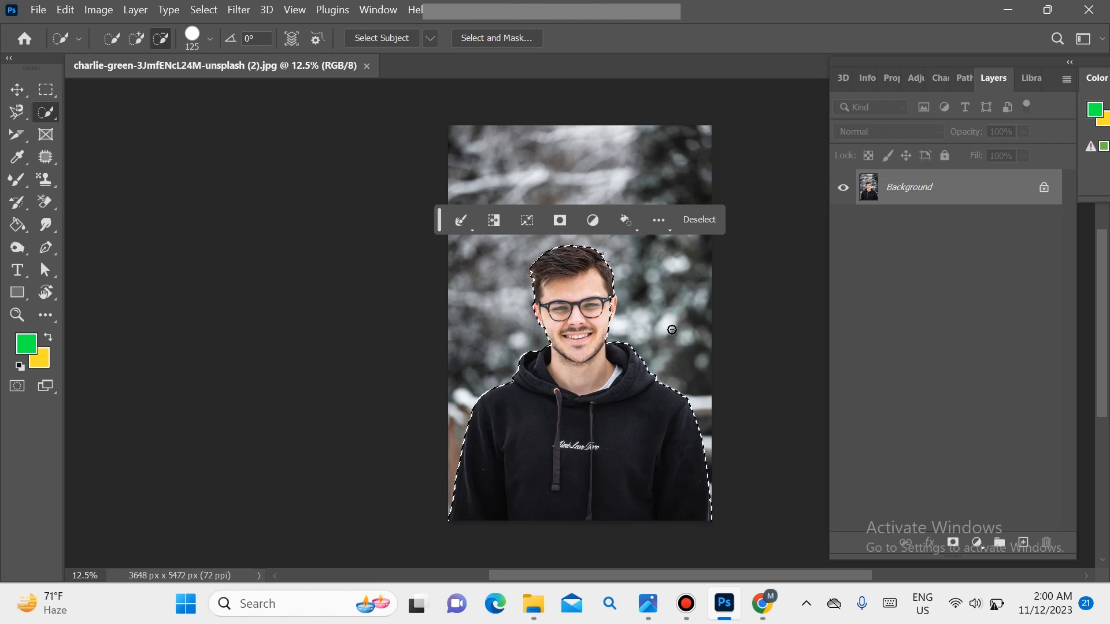
Step: Add the missed hair and ear edges of the head to the selection with a brush size of 80
{"action": "key", "text": "ctrl+plus"}
{"action": "key", "text": "ctrl+plus"}
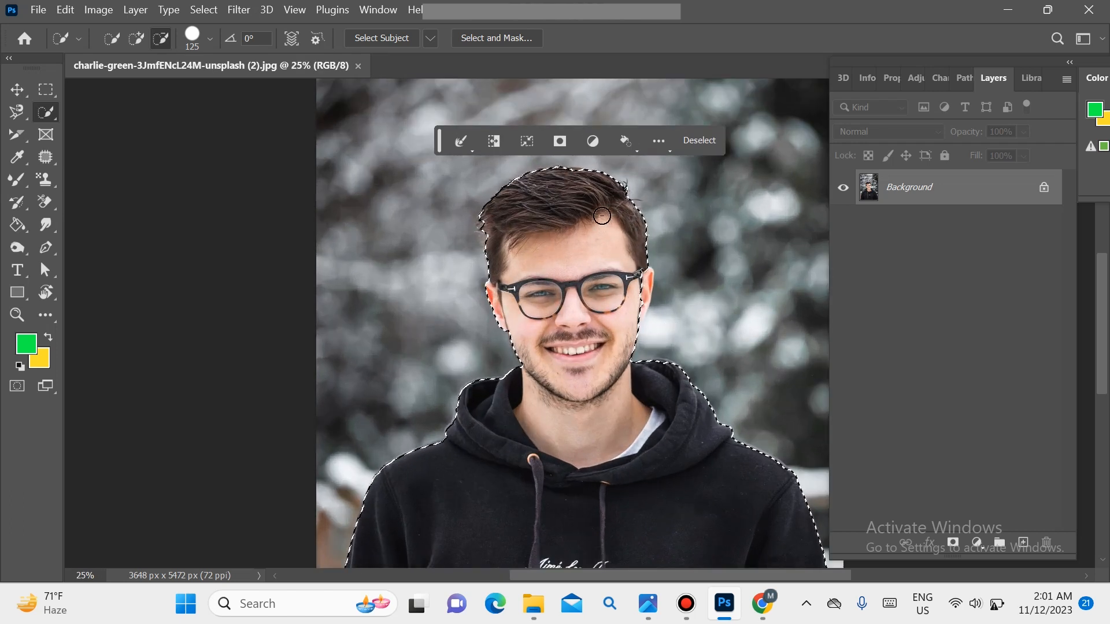
{"action": "left_click", "coordinate": [136, 38]}
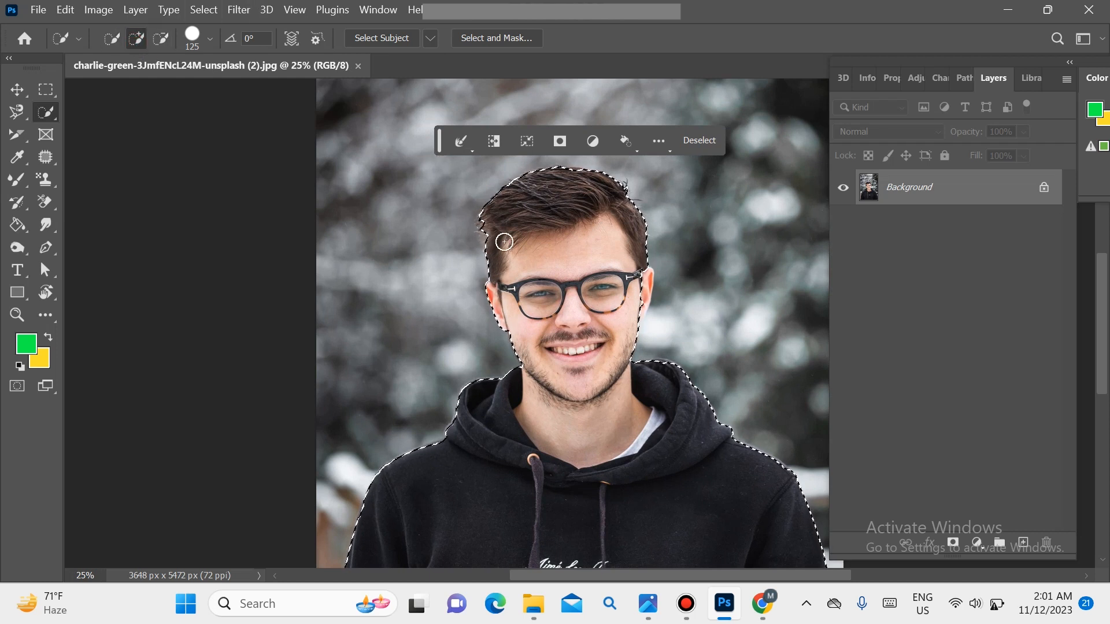
{"action": "key", "text": "bracketleft"}
{"action": "key", "text": "bracketleft"}
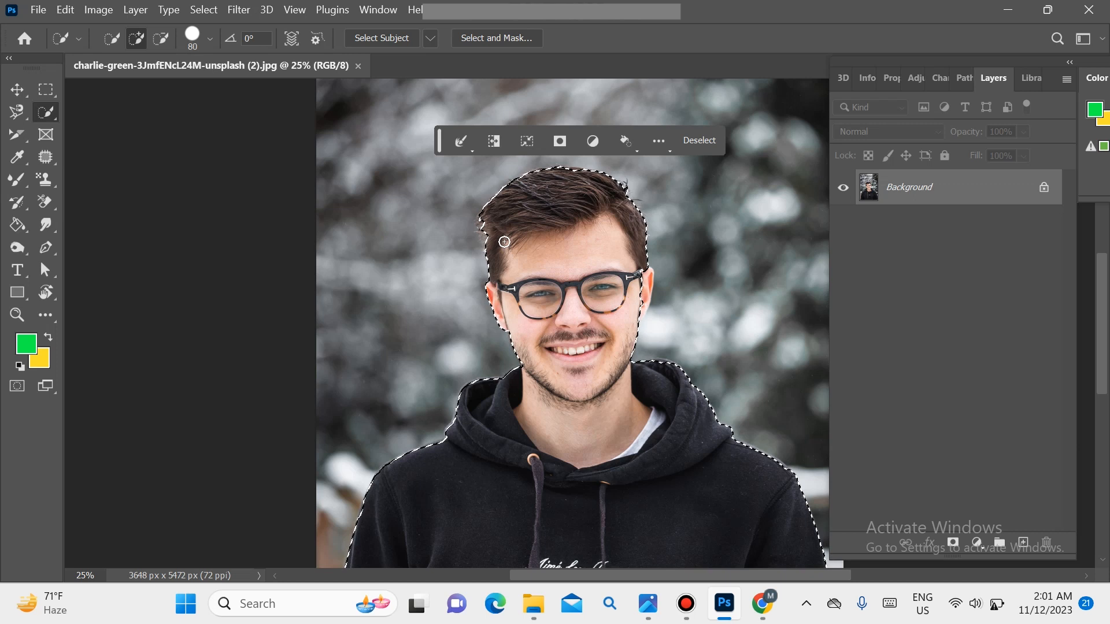
{"action": "left_click", "coordinate": [493, 251]}
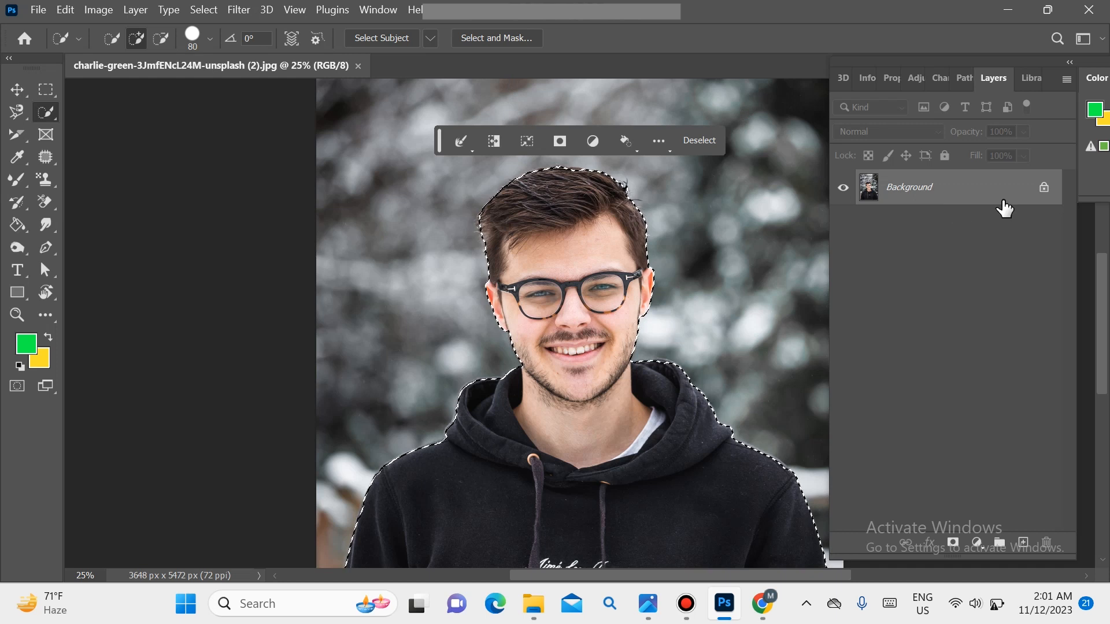
Step: Unlock the Background layer and open the man's selection in Select and Mask
{"action": "left_click", "coordinate": [1044, 187]}
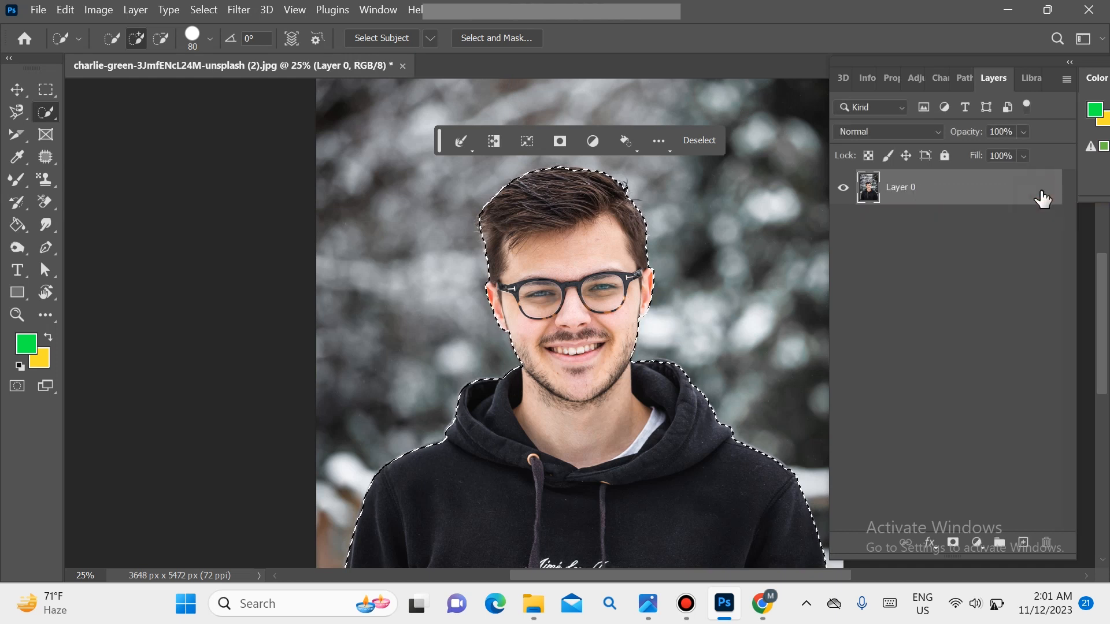
{"action": "left_click", "coordinate": [482, 39]}
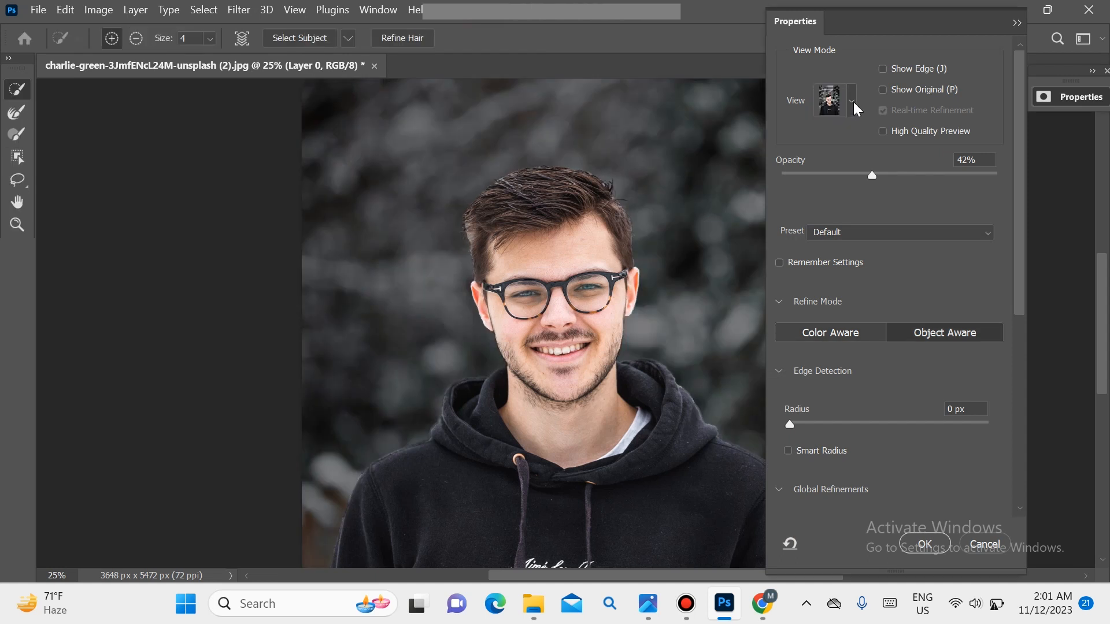
Step: Preview the selection in the On Black view with the opacity set to 39%
{"action": "left_click", "coordinate": [853, 102]}
{"action": "left_click", "coordinate": [809, 247]}
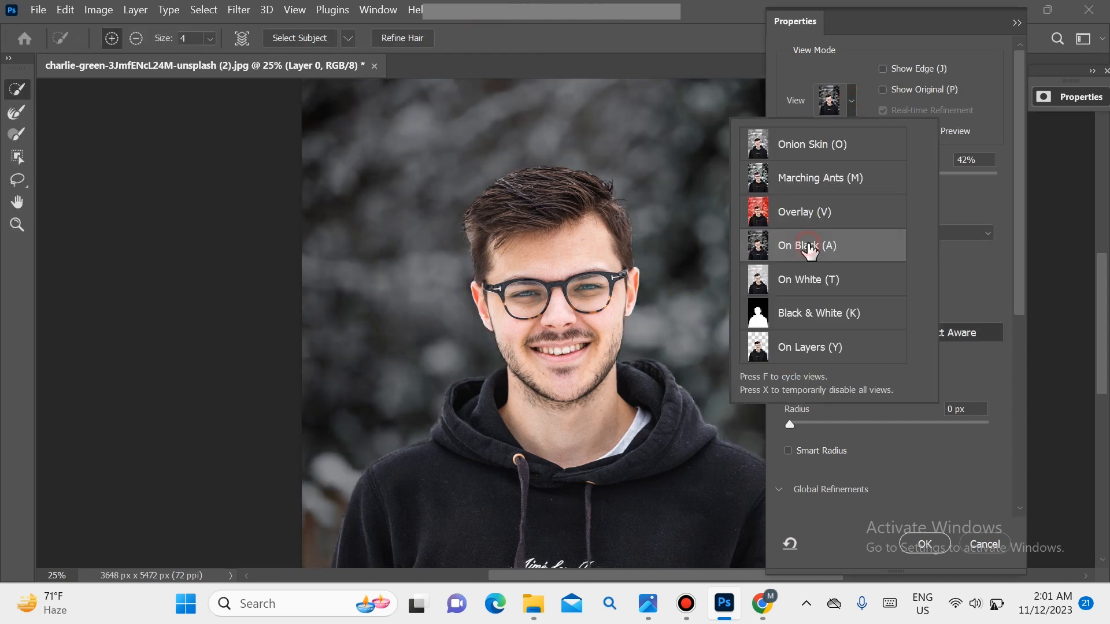
{"action": "left_click", "coordinate": [866, 72]}
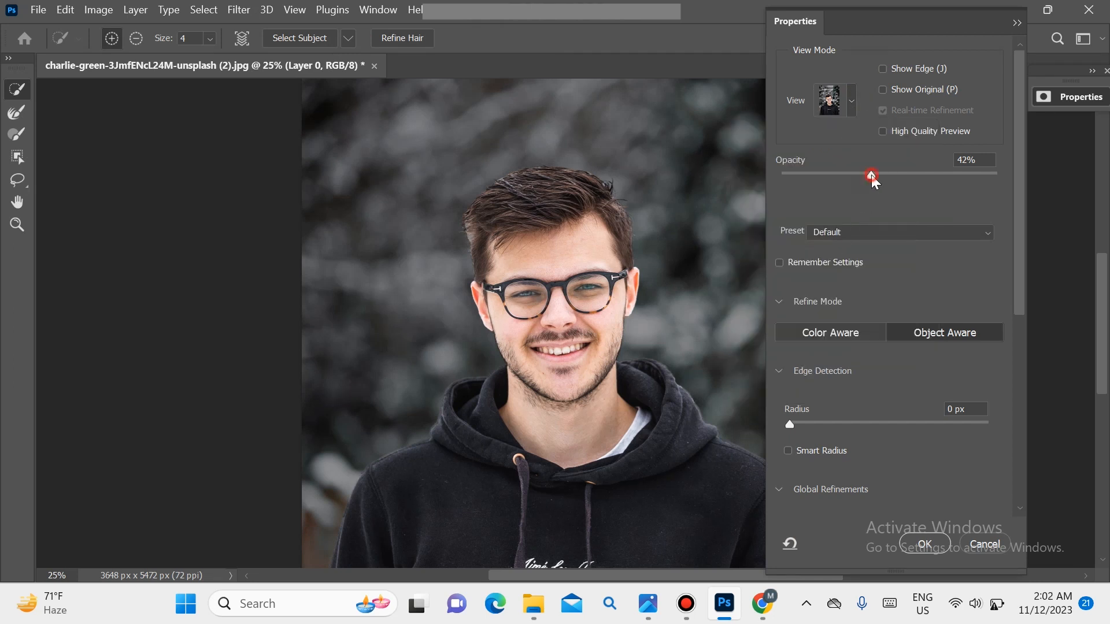
{"action": "left_click", "coordinate": [848, 175]}
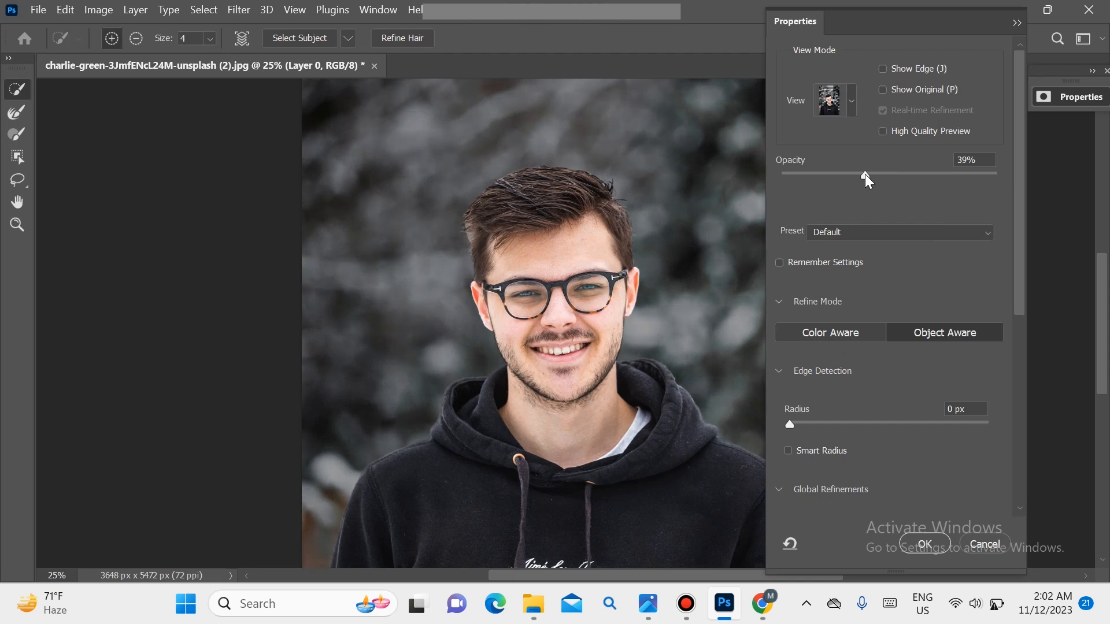
{"action": "left_click", "coordinate": [866, 175]}
Step: Set Smooth to 14 and enable Decontaminate Colors at an amount of 100%
{"action": "left_click_drag", "start_coordinate": [1019, 141], "coordinate": [1011, 296]}
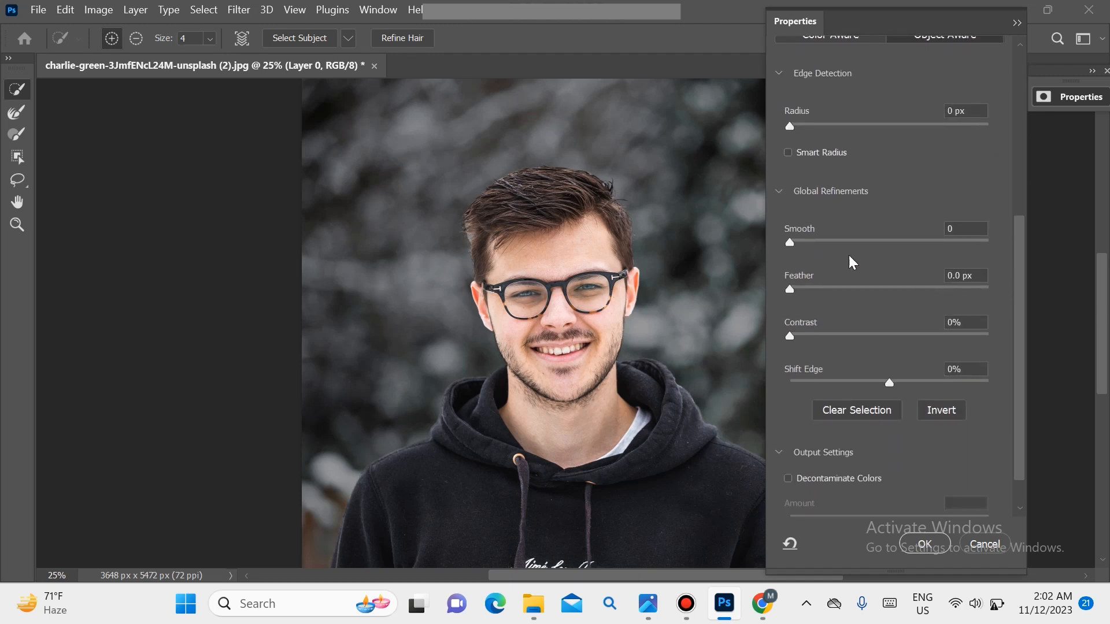
{"action": "left_click_drag", "start_coordinate": [808, 239], "coordinate": [818, 241]}
{"action": "left_click_drag", "start_coordinate": [1020, 237], "coordinate": [1016, 288]}
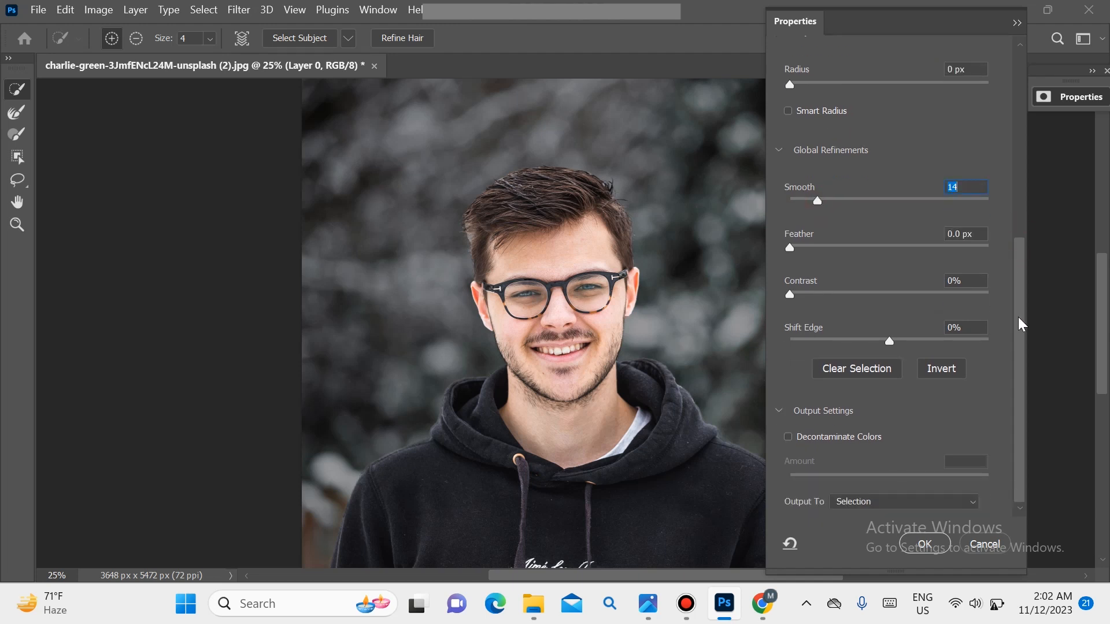
{"action": "left_click", "coordinate": [788, 438]}
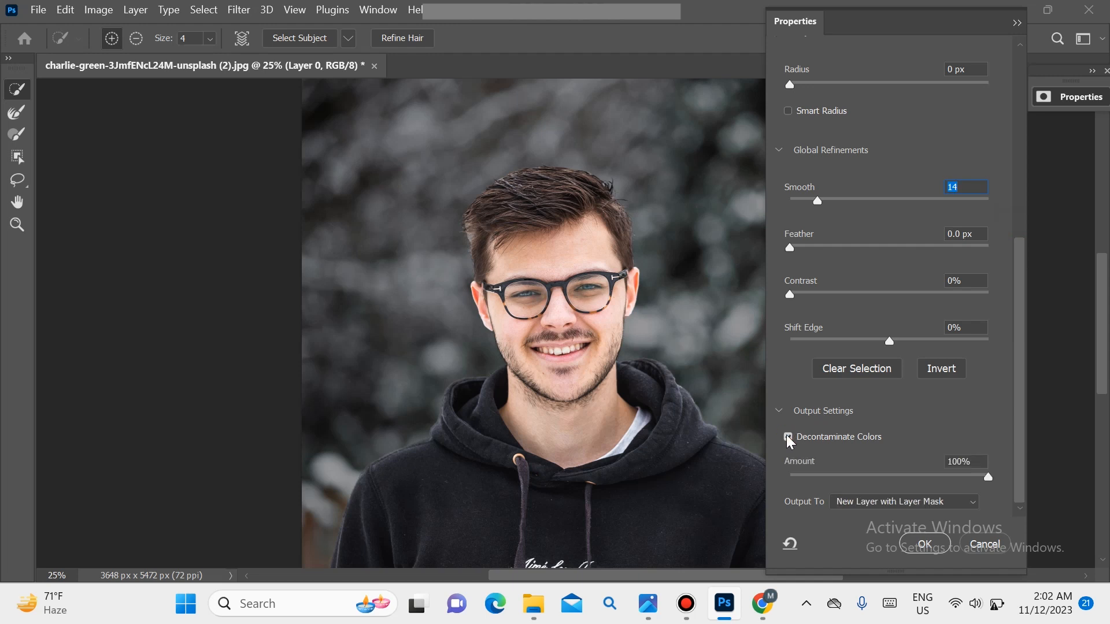
{"action": "left_click", "coordinate": [989, 476]}
{"action": "left_click_drag", "start_coordinate": [1024, 480], "coordinate": [1005, 491]}
Step: Apply Refine Hair to the selection and output the cutout to a new layer with a layer mask
{"action": "left_click", "coordinate": [414, 40]}
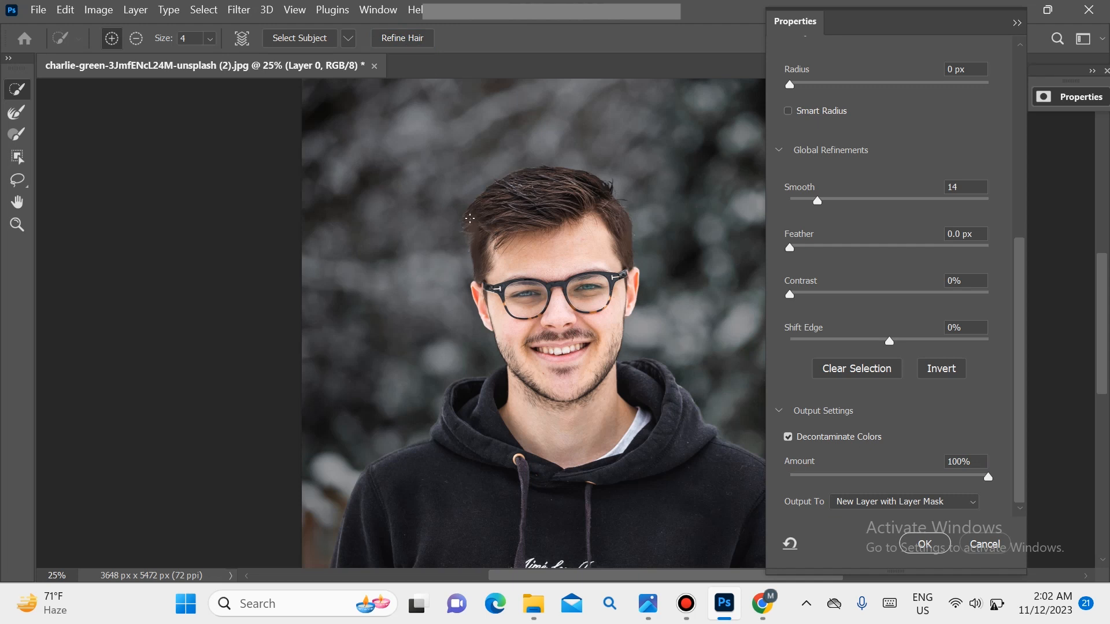
{"action": "left_click", "coordinate": [916, 544]}
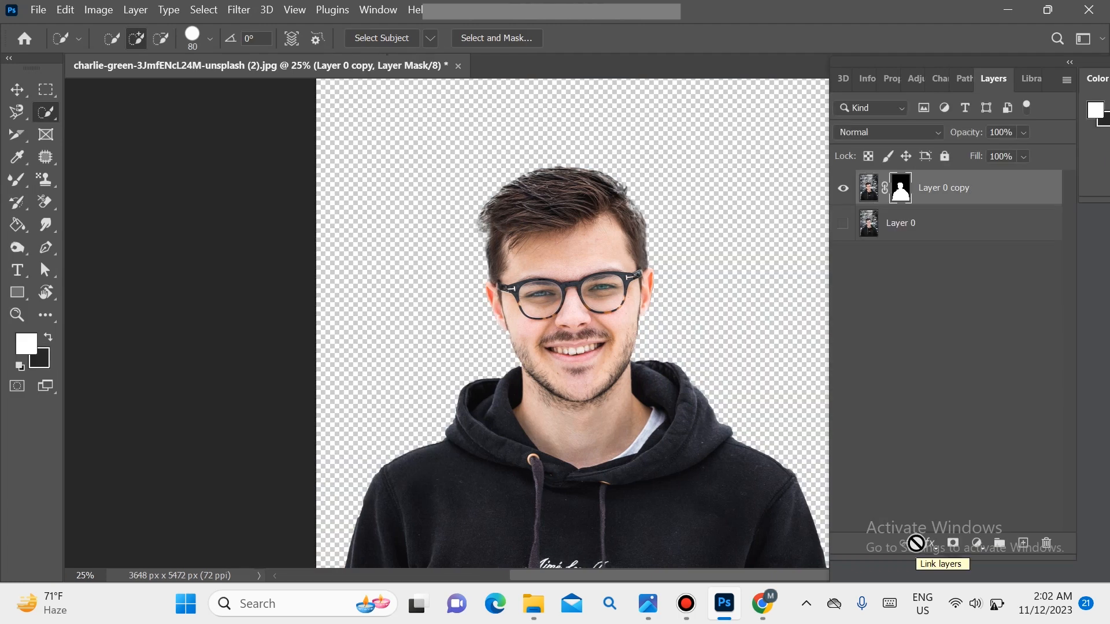
Step: Add a green 05f94a Solid Color fill layer and place it directly beneath the masked cutout layer
{"action": "left_click", "coordinate": [977, 546]}
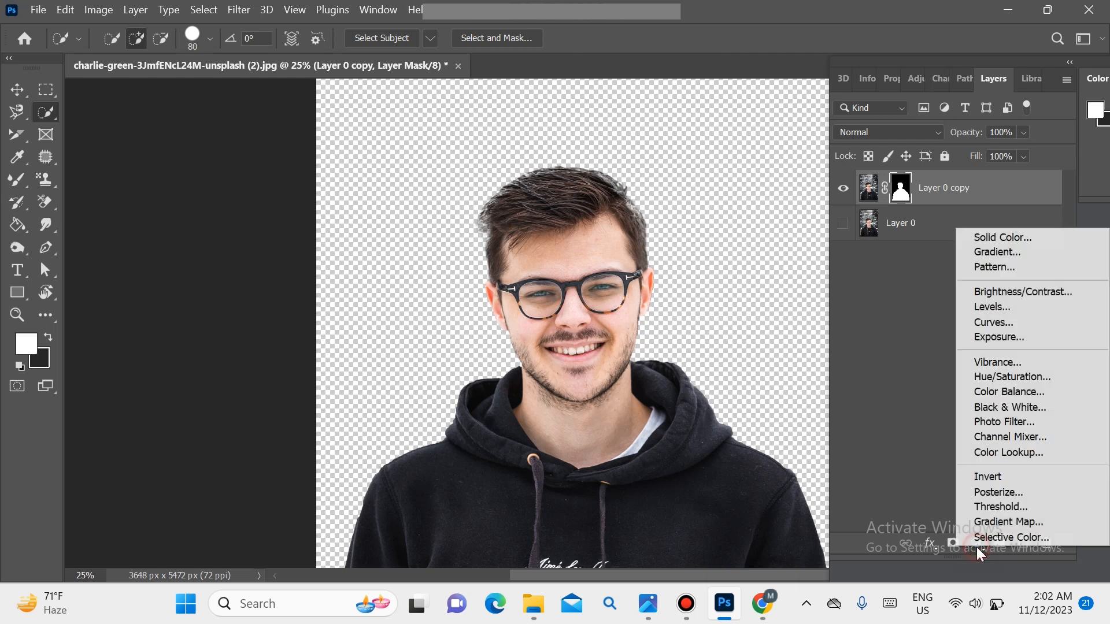
{"action": "left_click", "coordinate": [990, 238]}
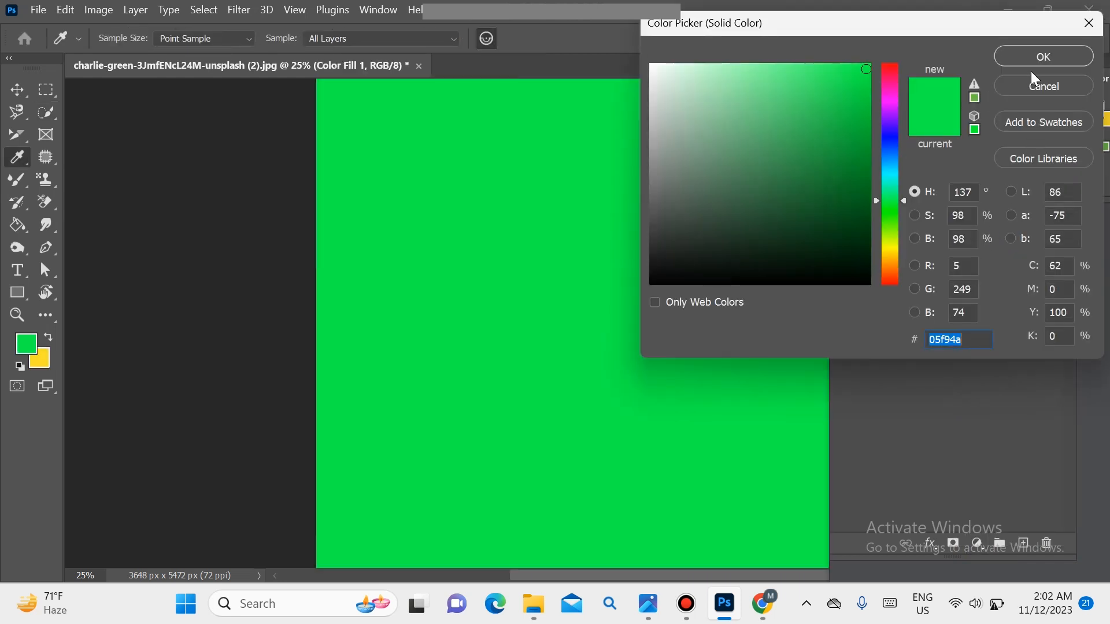
{"action": "left_click", "coordinate": [1041, 58]}
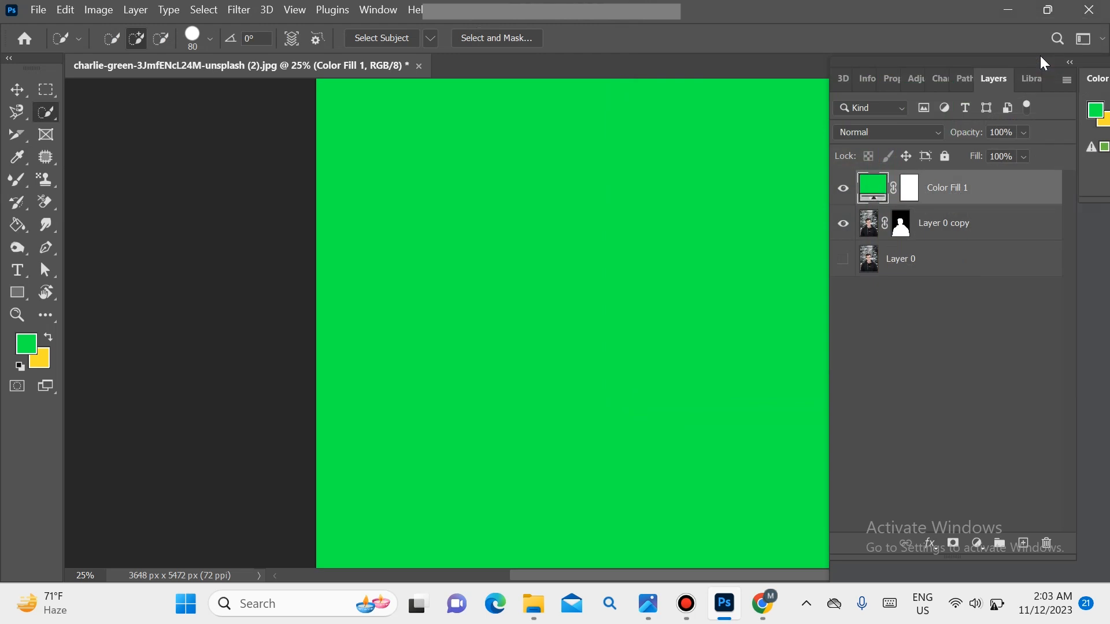
{"action": "left_click_drag", "start_coordinate": [954, 188], "coordinate": [944, 241]}
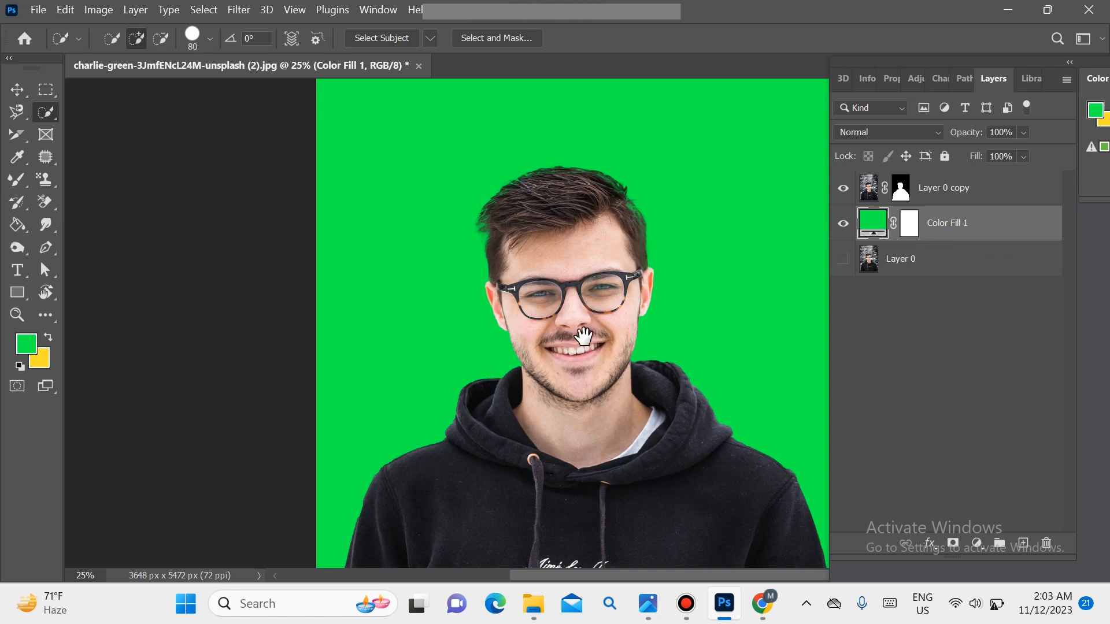
{"action": "left_click_drag", "start_coordinate": [584, 337], "coordinate": [474, 338]}
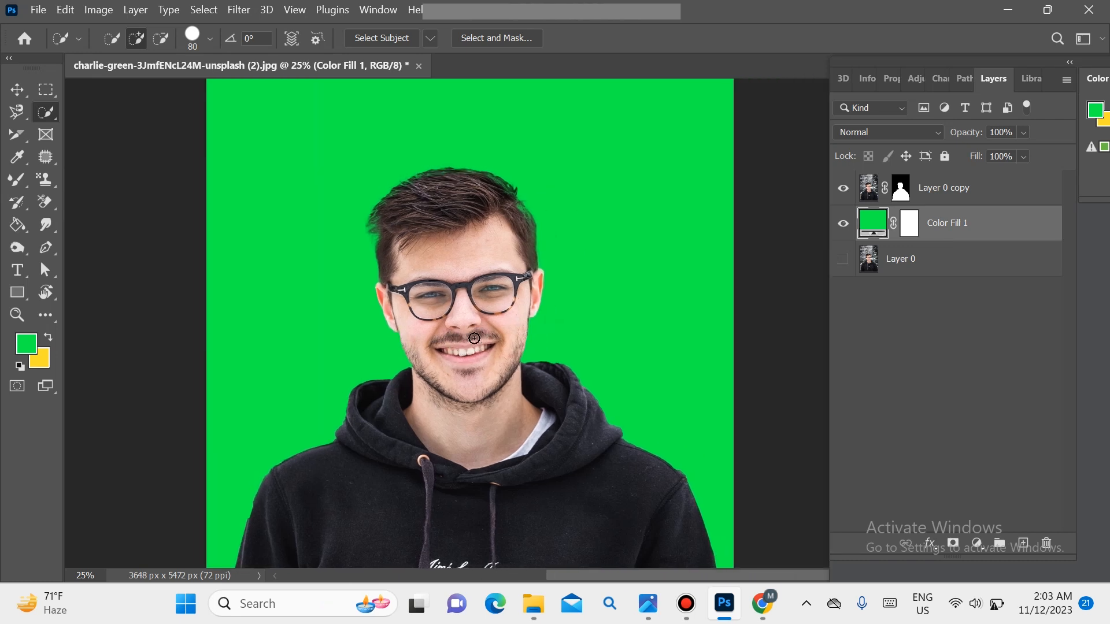